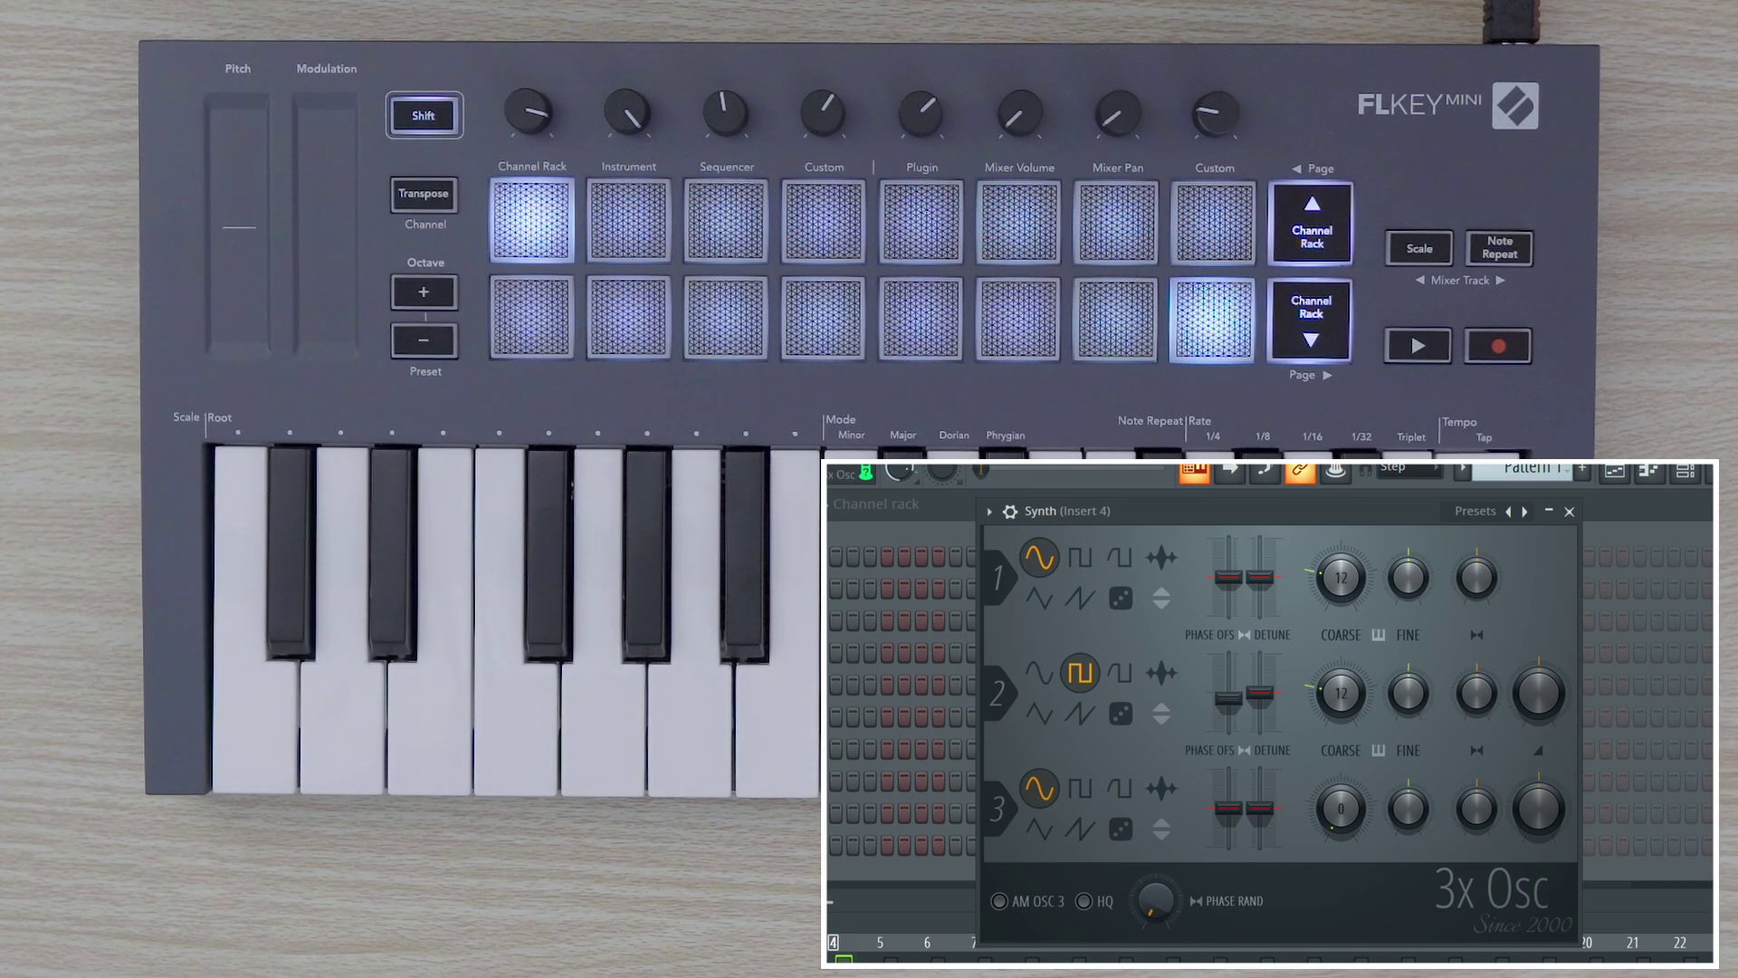
Step: Bring up the options menu on 3x Osc oscillator 1's coarse pitch knob
right_click(1341, 591)
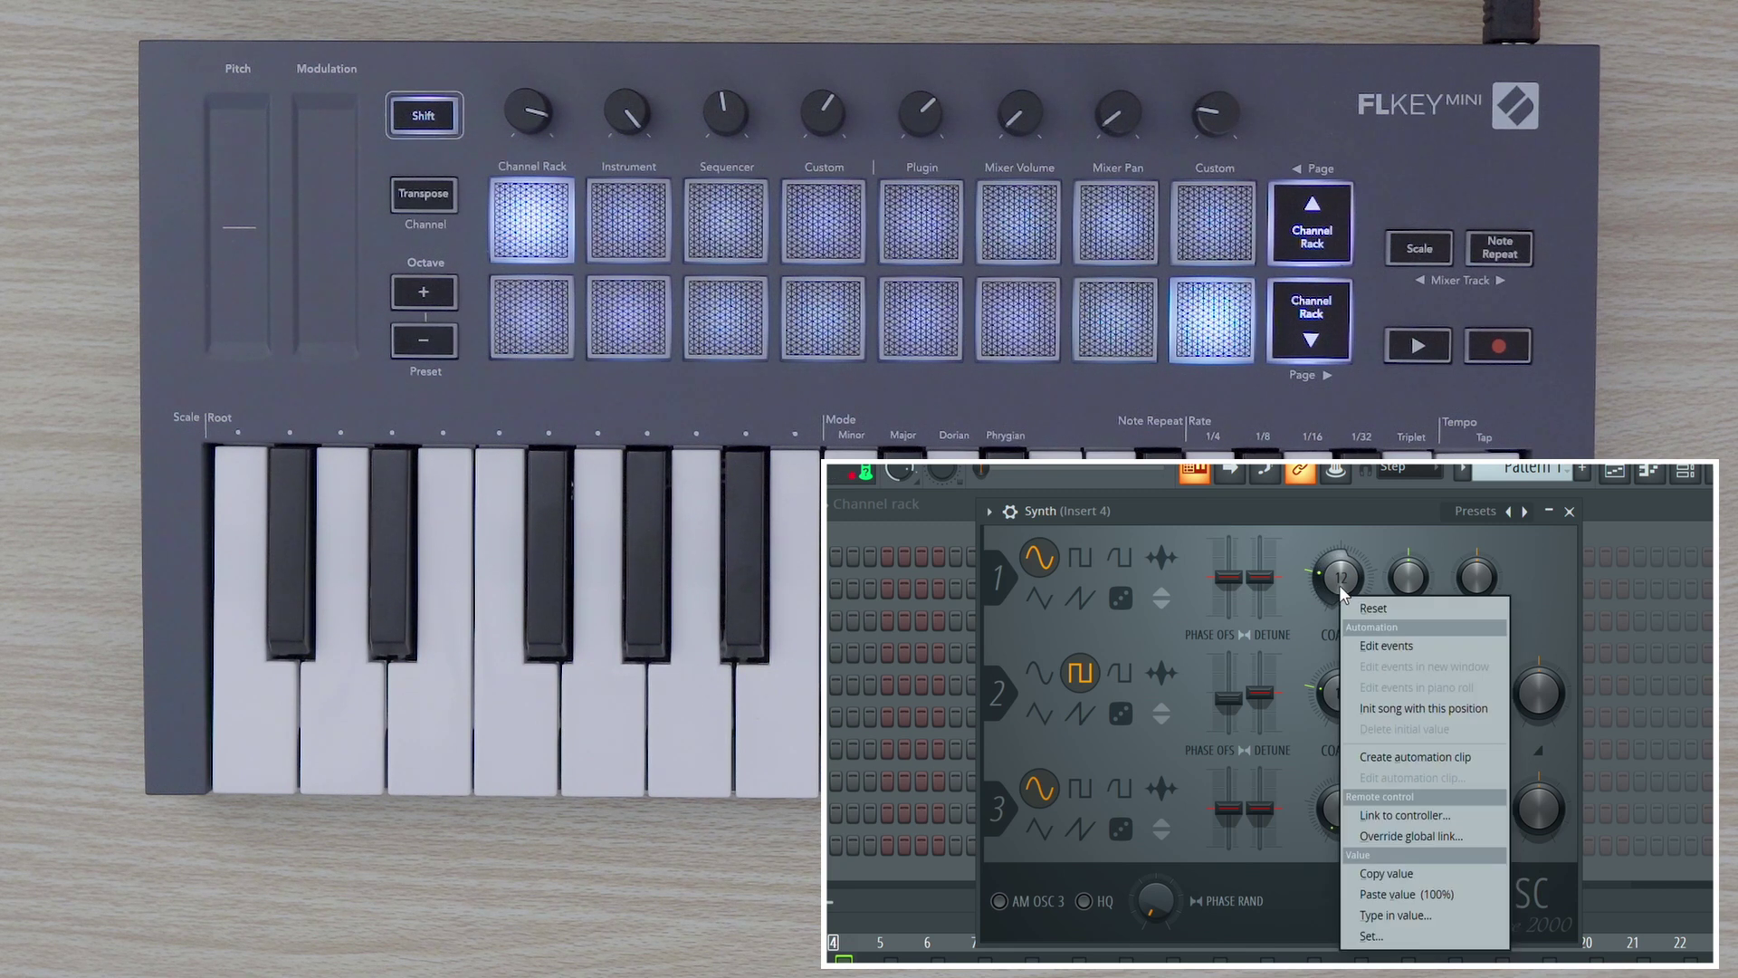
Step: Choose Link to controller for Osc 1 coarse pitch to open its remote control settings
left_click(1388, 808)
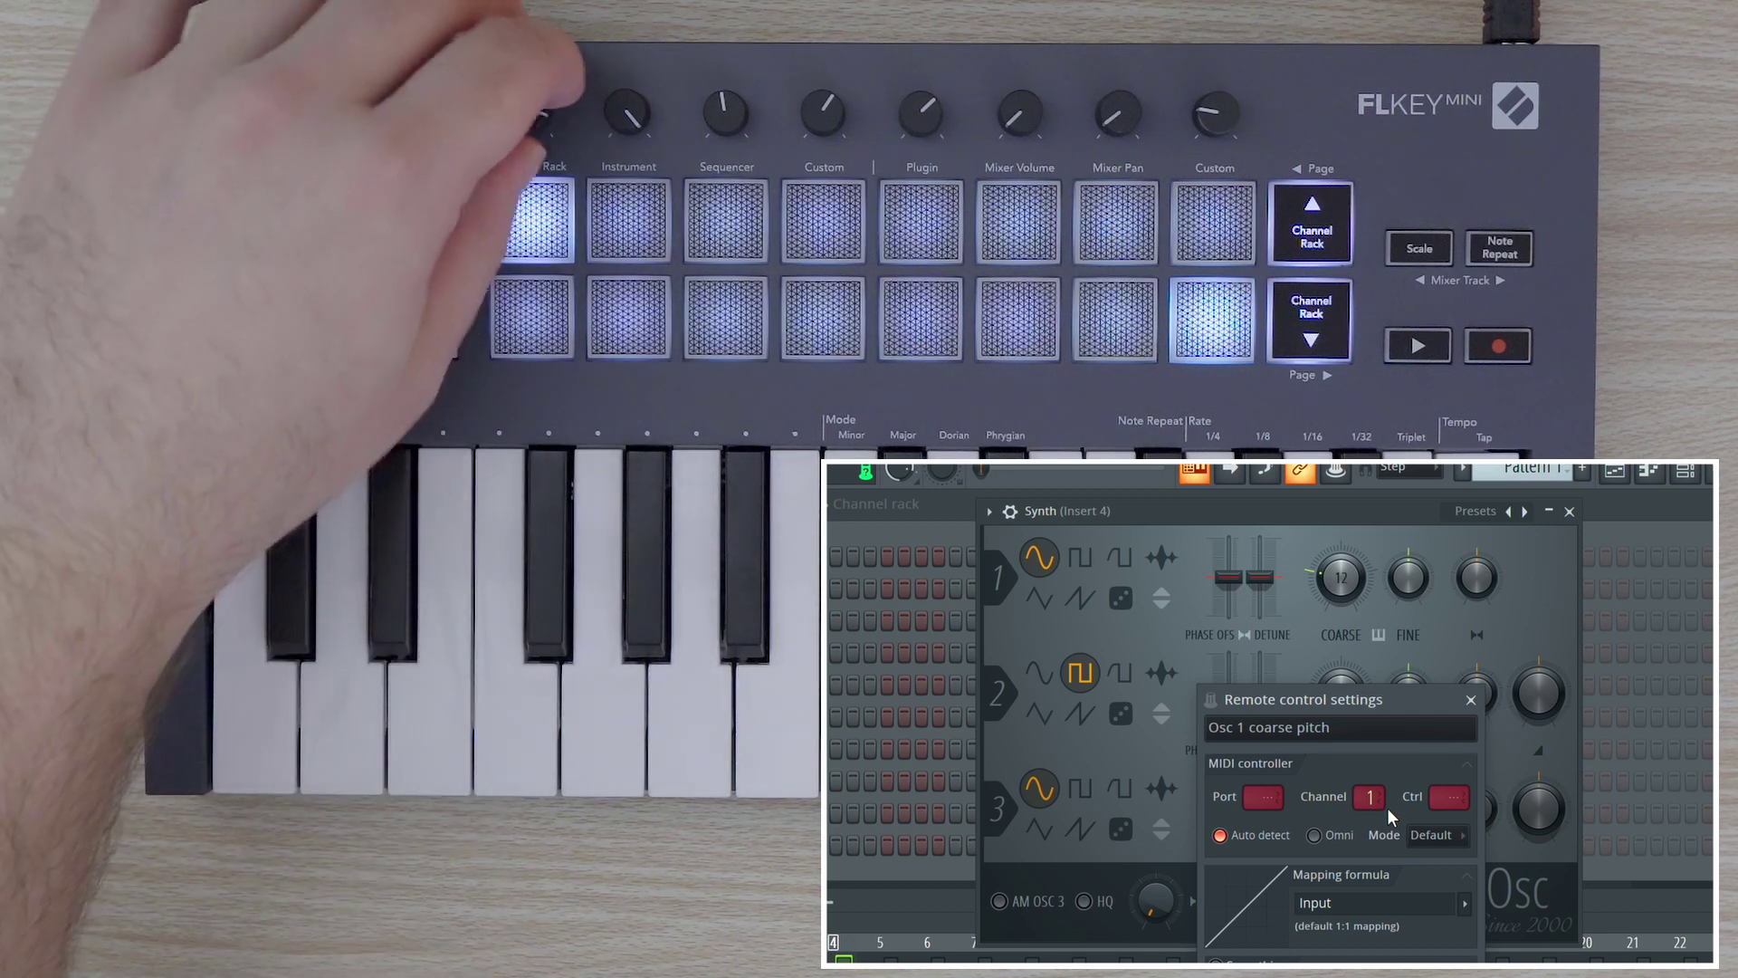